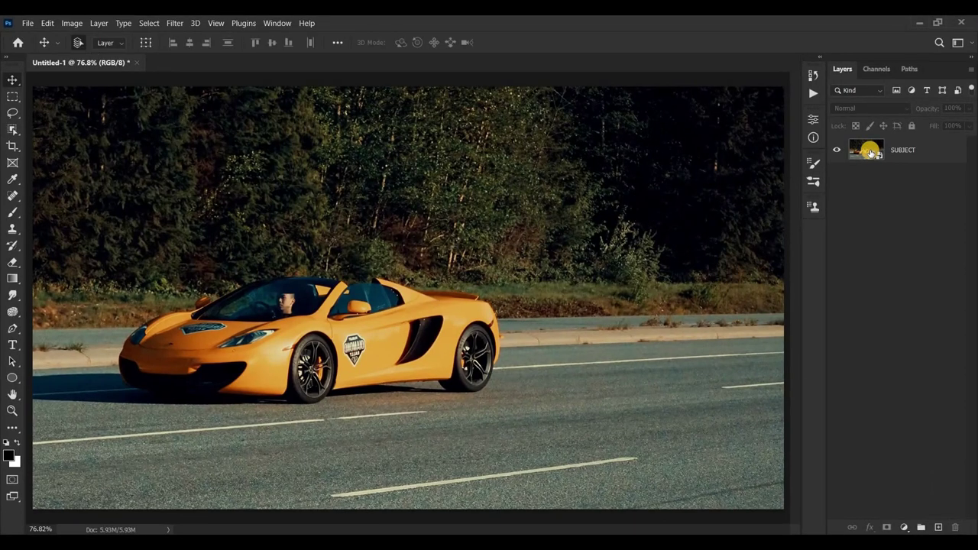
Select the SUBJECT layer that holds the yellow sports car photo
click(870, 153)
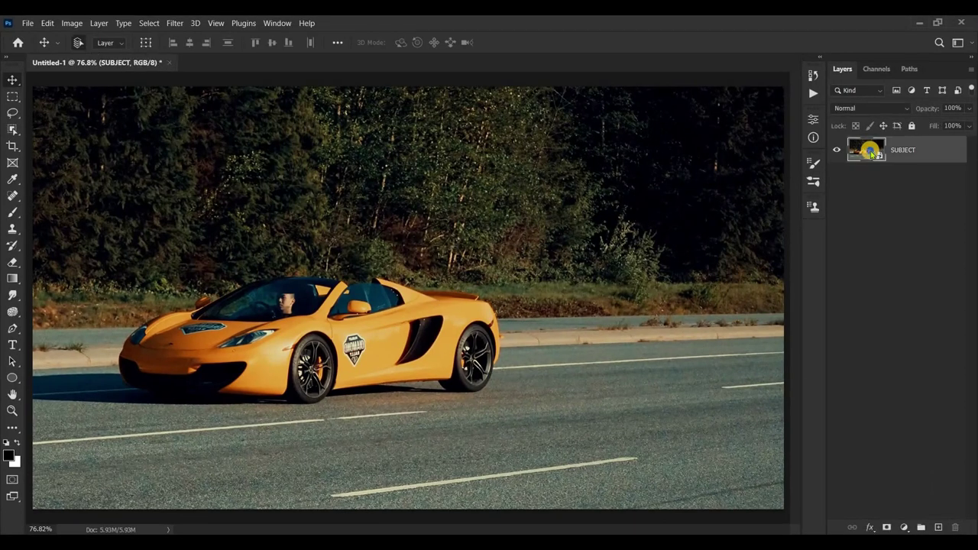
Duplicate the SUBJECT layer as a new layer named PATH Blur
right_click(870, 153)
click(829, 54)
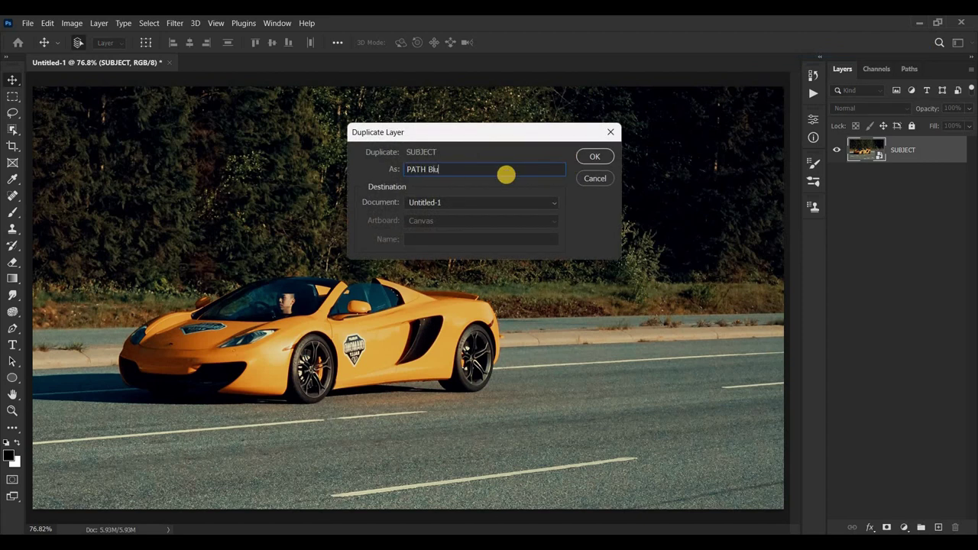
click(596, 157)
Duplicate PATH Blur as SPIN Blur, leaving SPIN Blur as the active layer
right_click(911, 153)
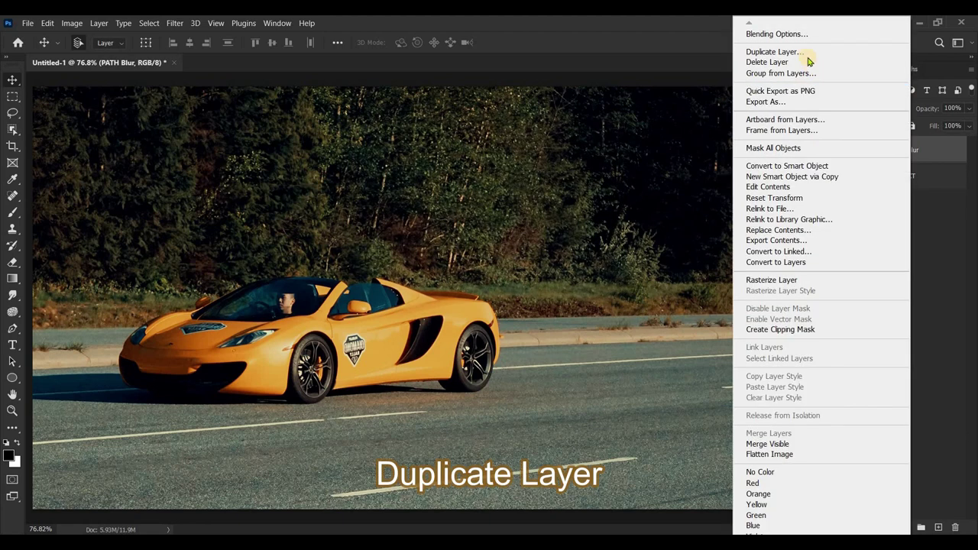
click(809, 55)
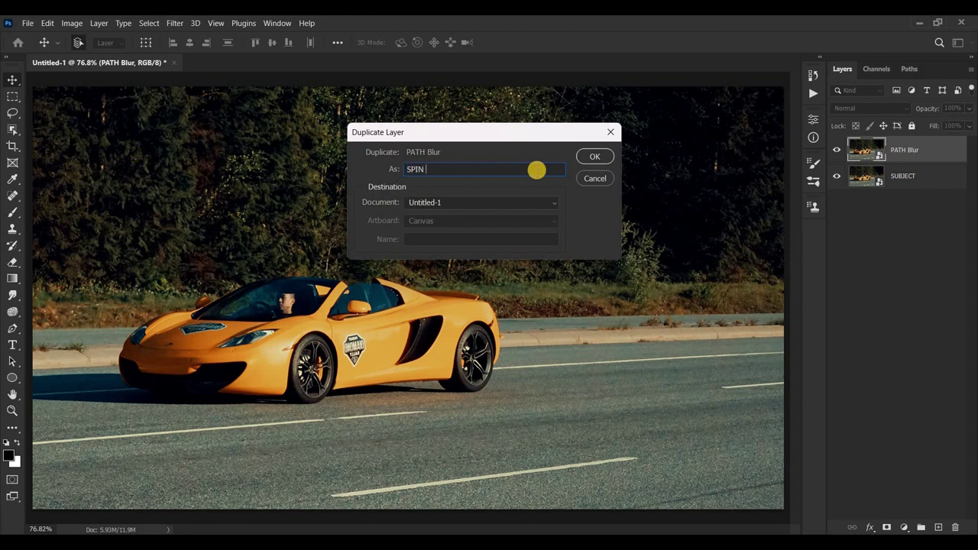
click(594, 157)
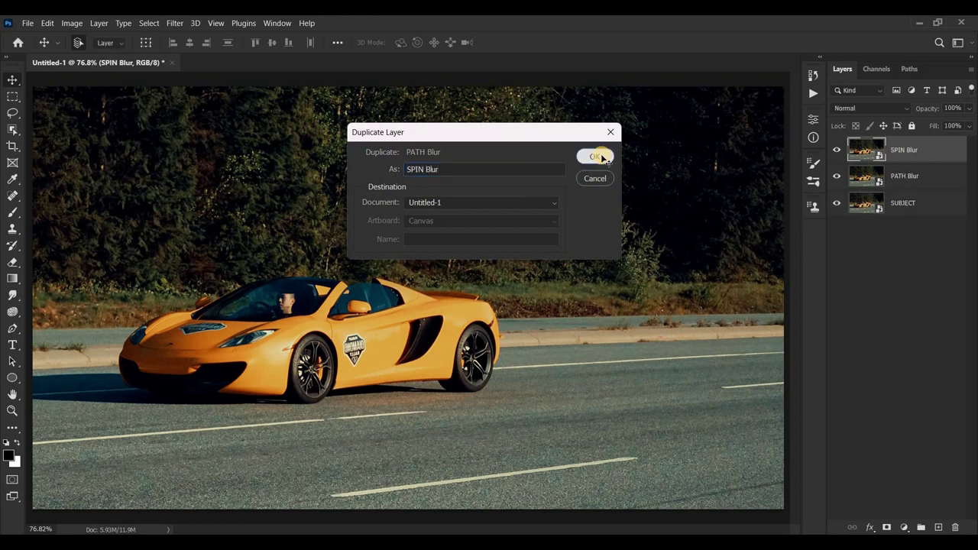
click(865, 178)
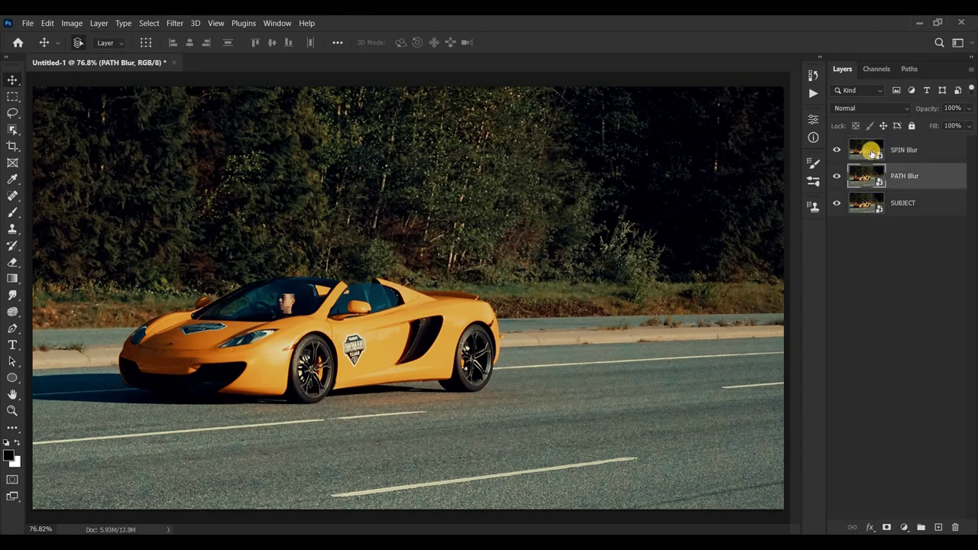
click(867, 150)
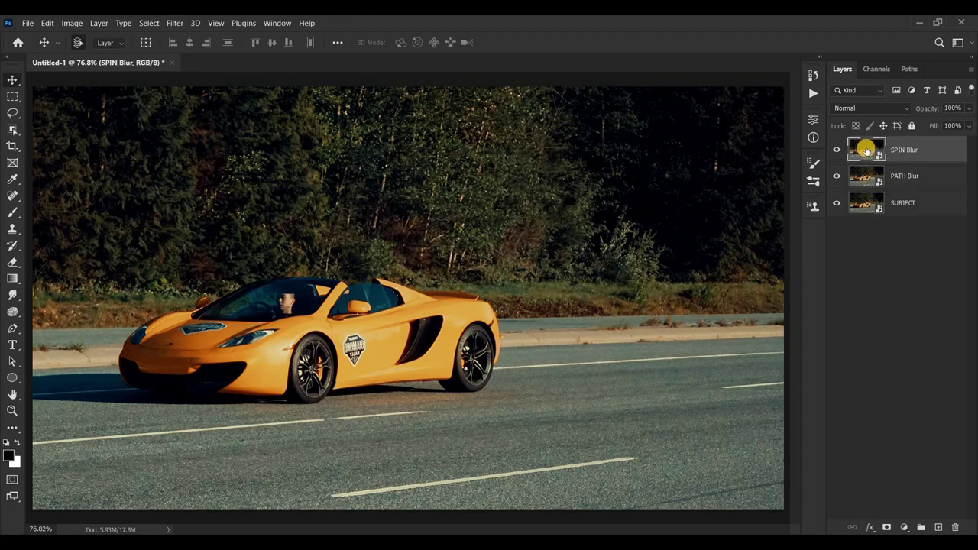
Select the sports car automatically with Select Subject, then switch to Quick Selection
click(14, 132)
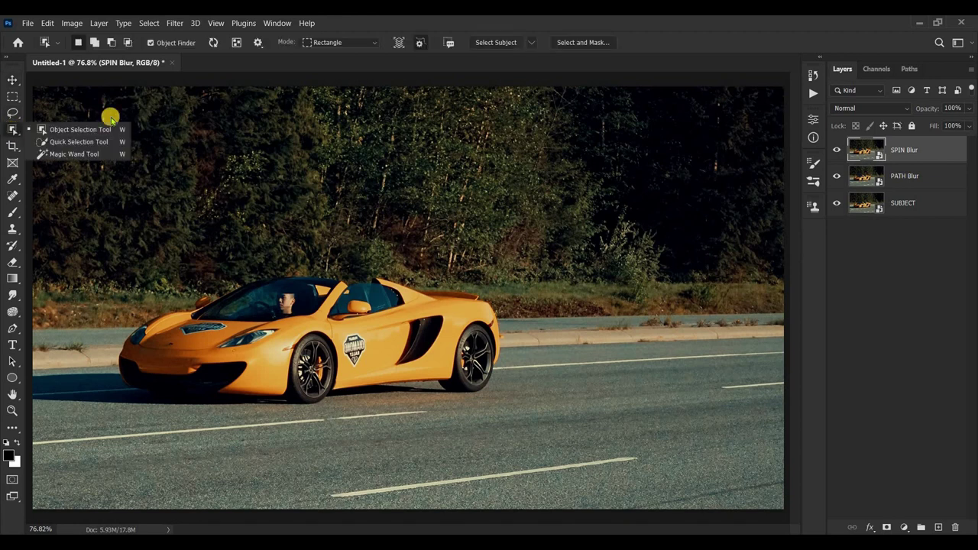
click(498, 42)
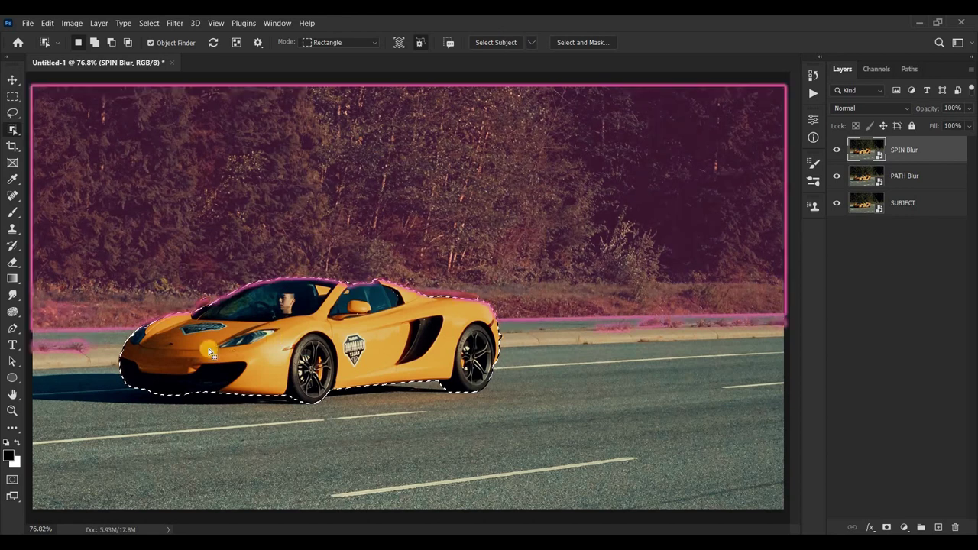
click(12, 130)
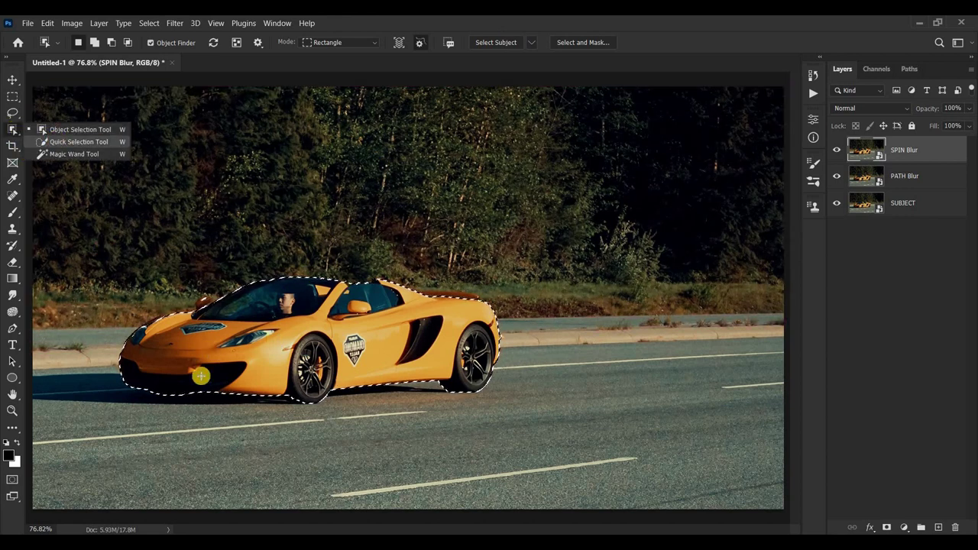
key(shift+w)
Smooth the selection along the hood and add the whole side mirror
scroll(134, 339, up, 5)
click(259, 251)
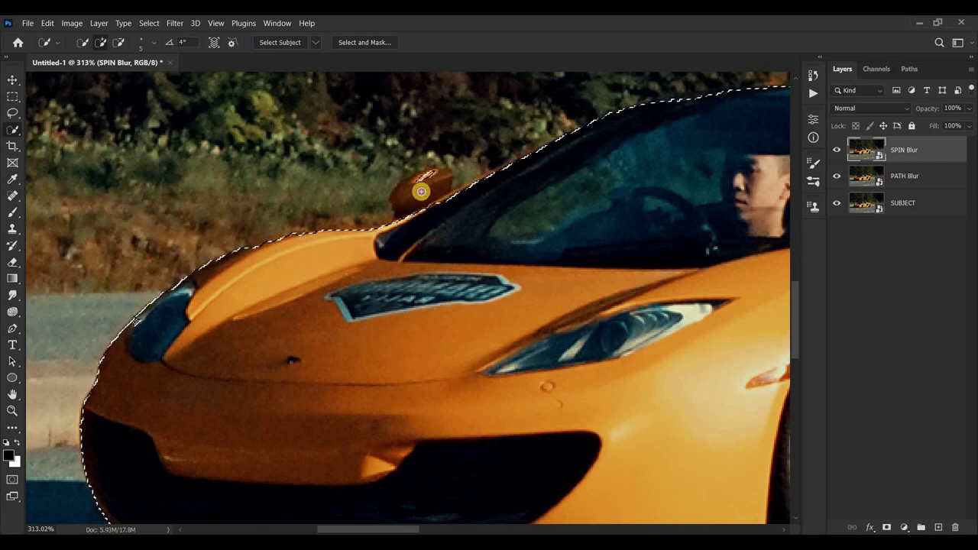
drag(451, 159, 423, 179)
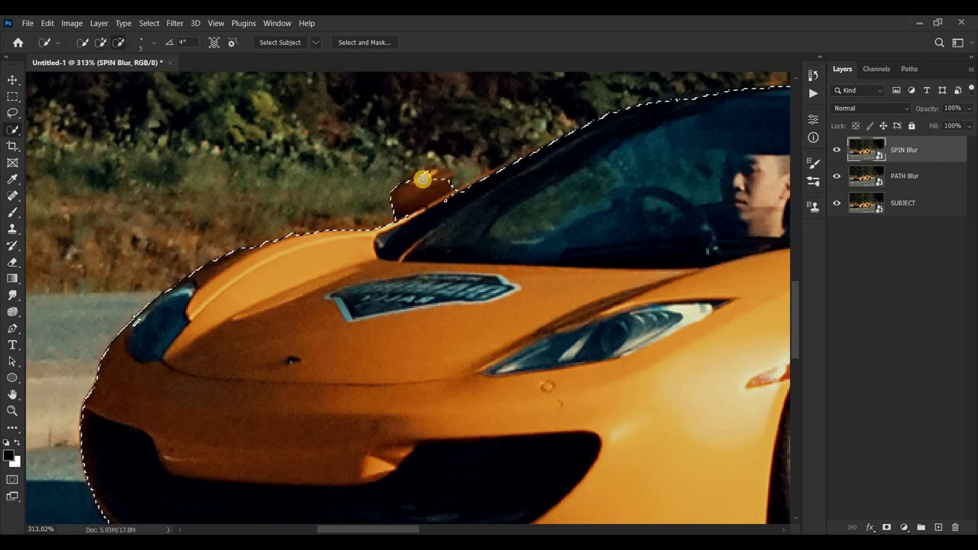
click(443, 196)
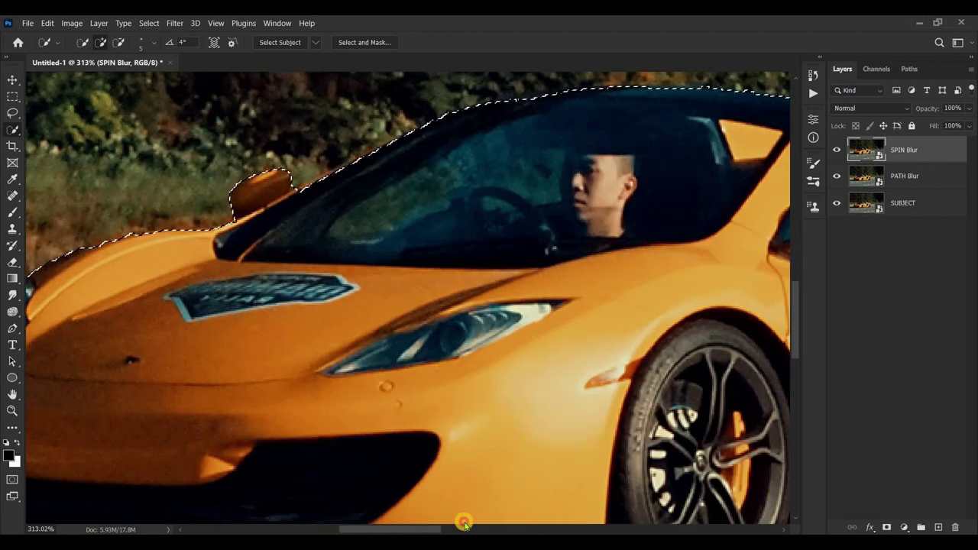
Clean the selection around the window pillar and rear spoiler, then fit the image to the window
drag(408, 527, 470, 525)
scroll(359, 109, up, 2)
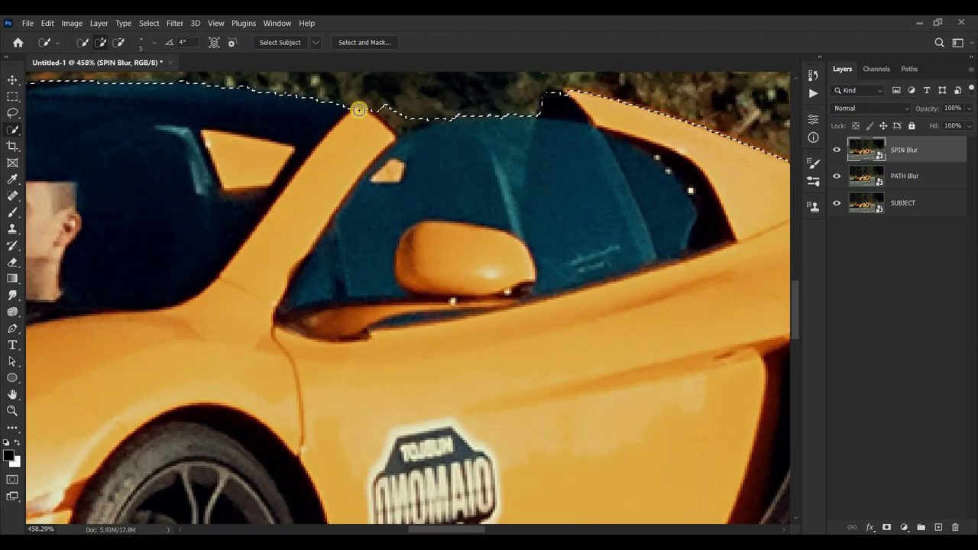
alt+click(380, 112)
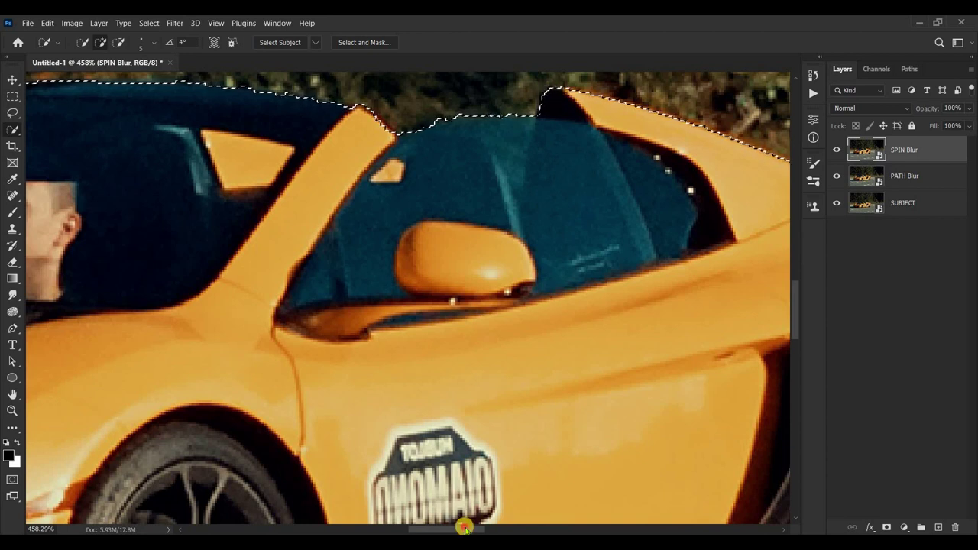
drag(465, 527, 518, 527)
drag(334, 179, 587, 196)
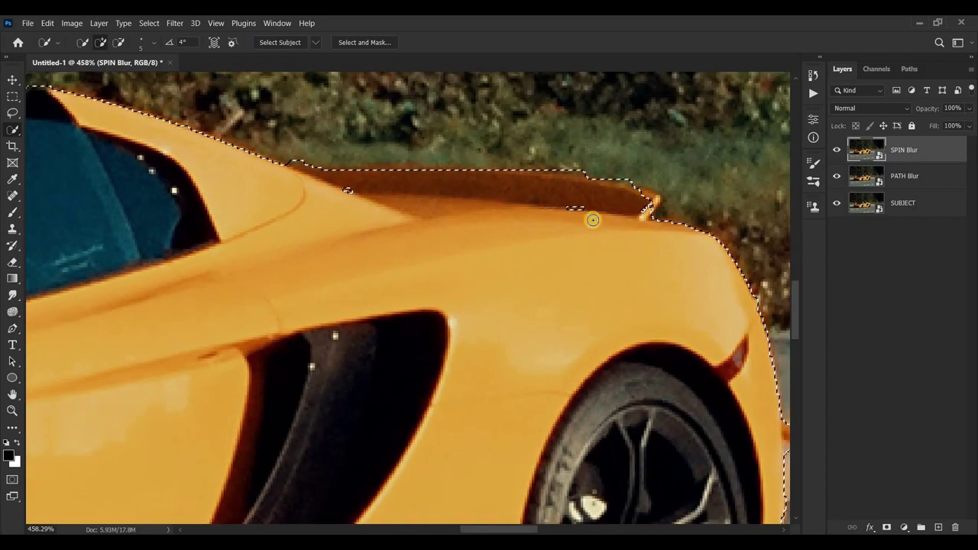
drag(316, 160, 574, 168)
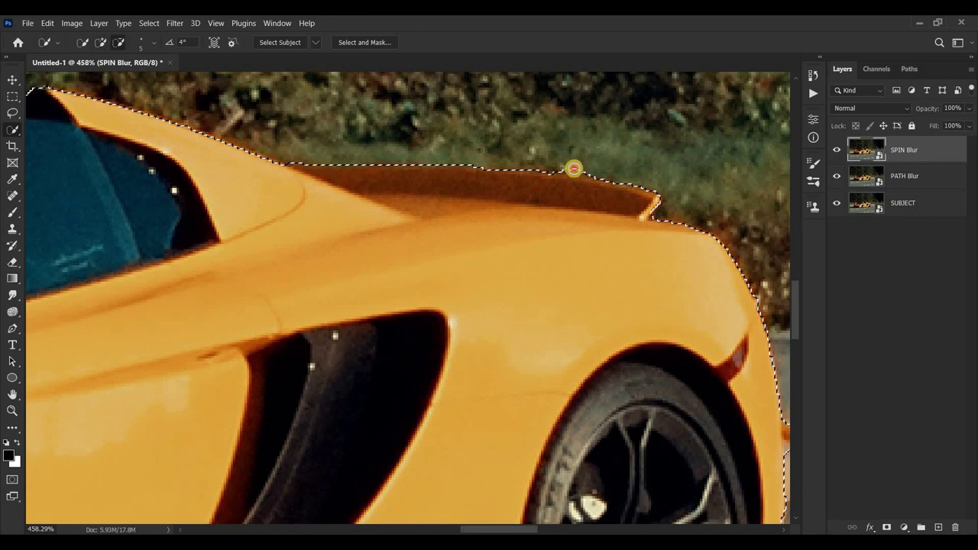
scroll(682, 402, down, 1)
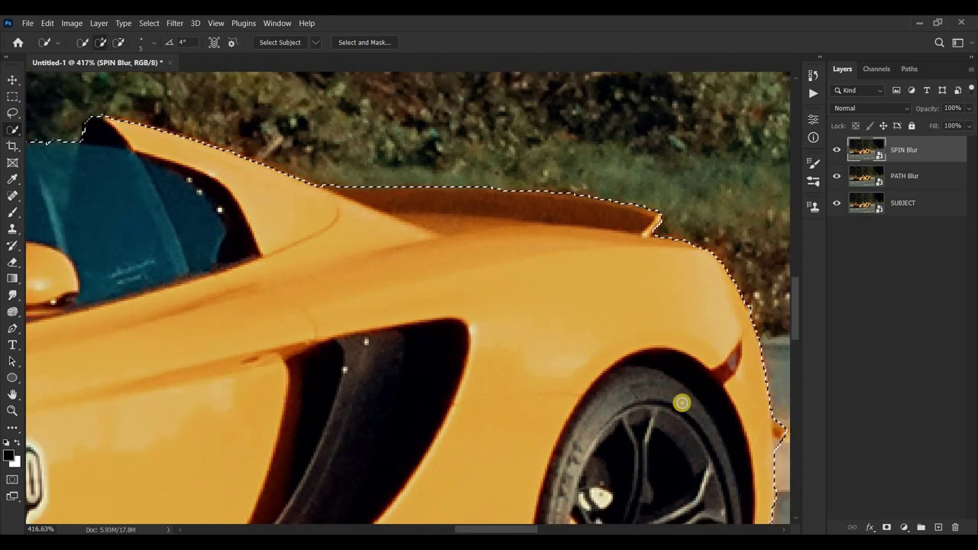
scroll(649, 427, right, 3)
scroll(622, 448, up, 4)
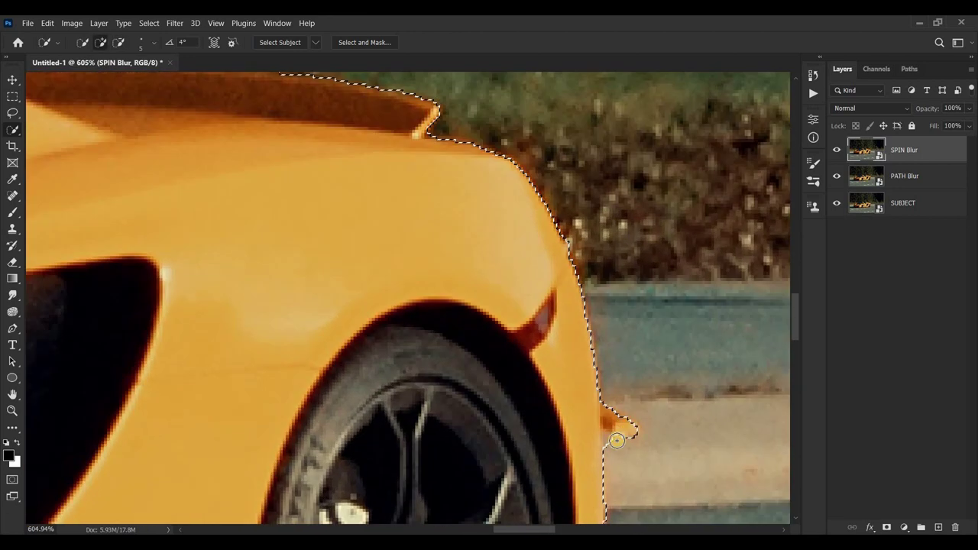
key(ctrl+0)
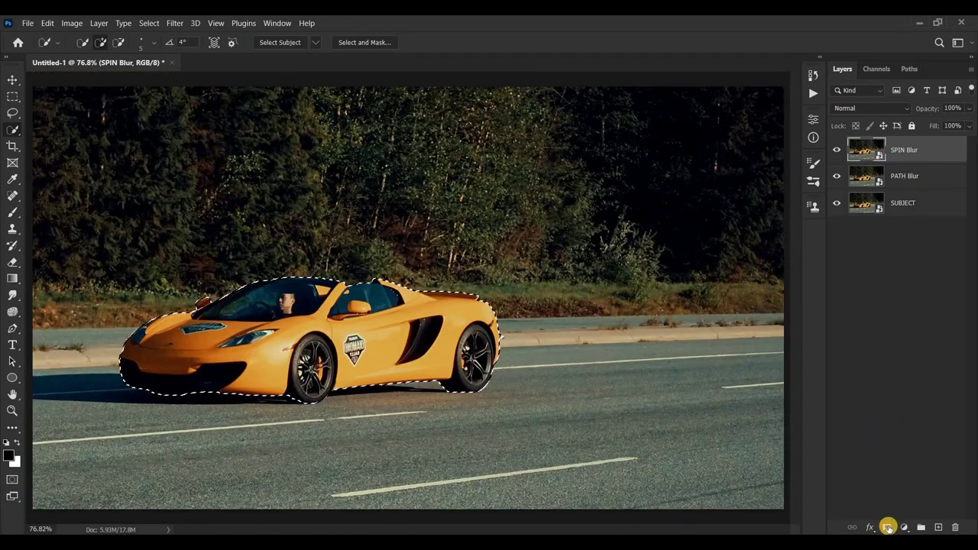
Mask the SPIN Blur layer to the car selection and convert it to a smart object
click(887, 527)
right_click(915, 152)
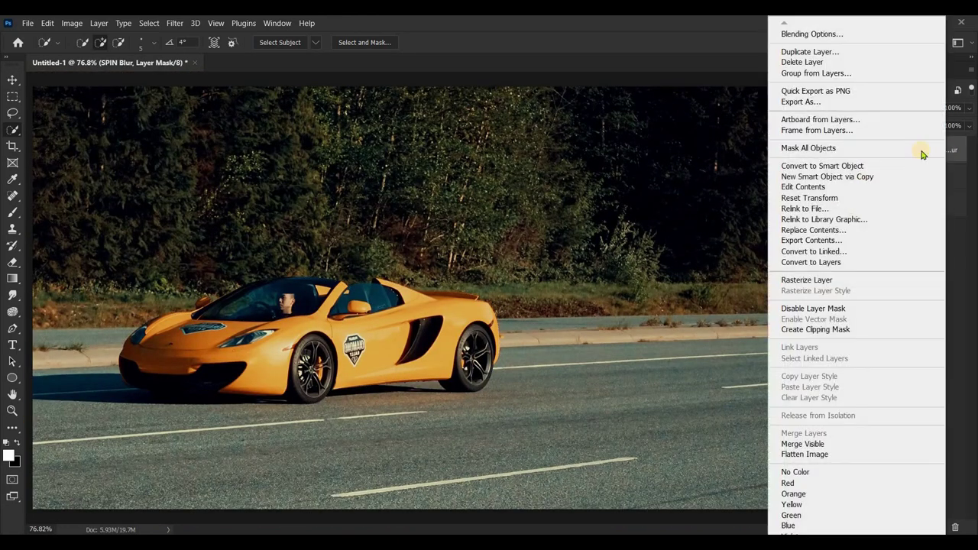
click(835, 165)
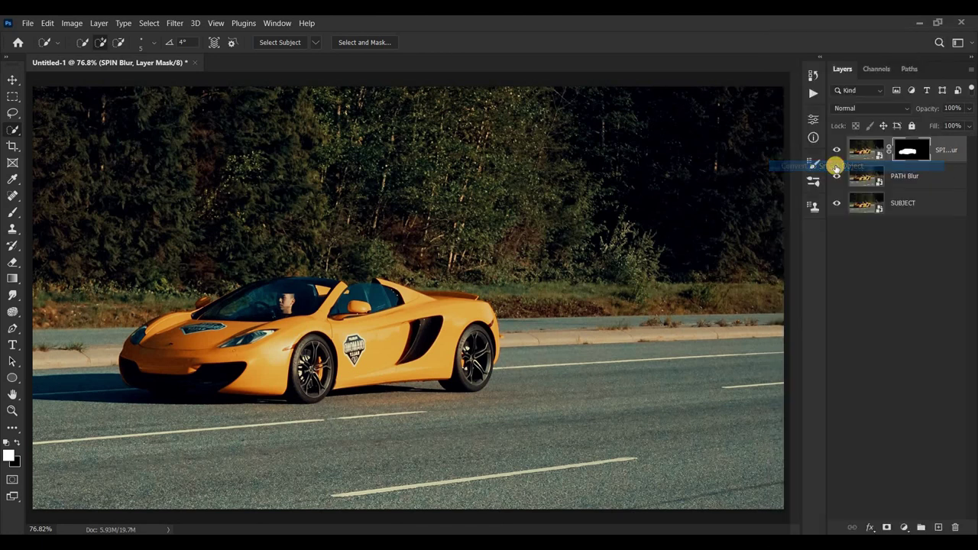
Hide the SUBJECT layer, then show and select the PATH Blur layer
click(838, 203)
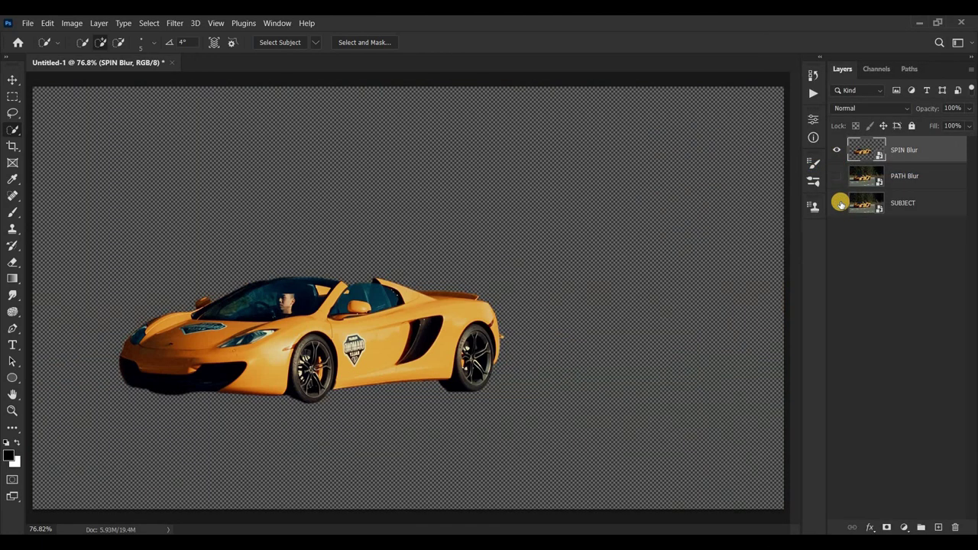
click(837, 176)
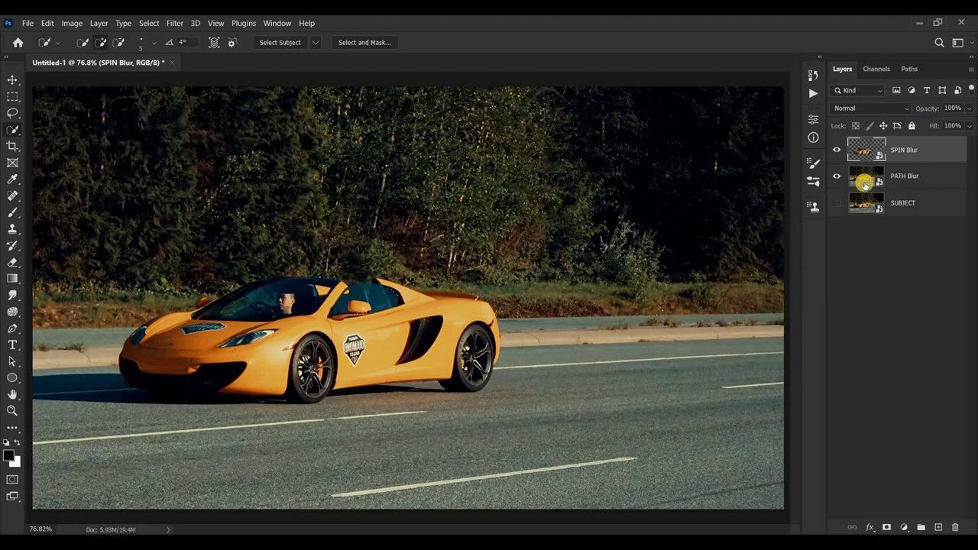
click(864, 184)
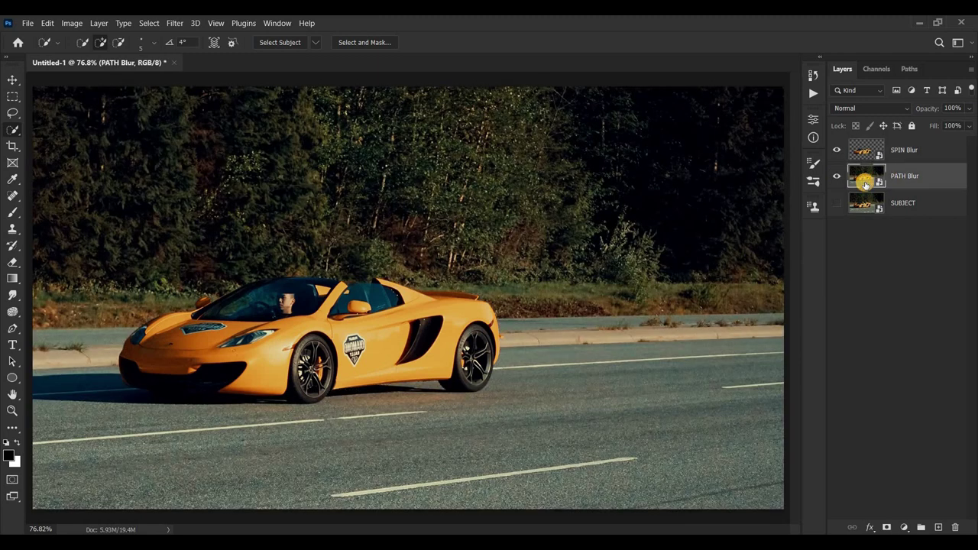
click(11, 79)
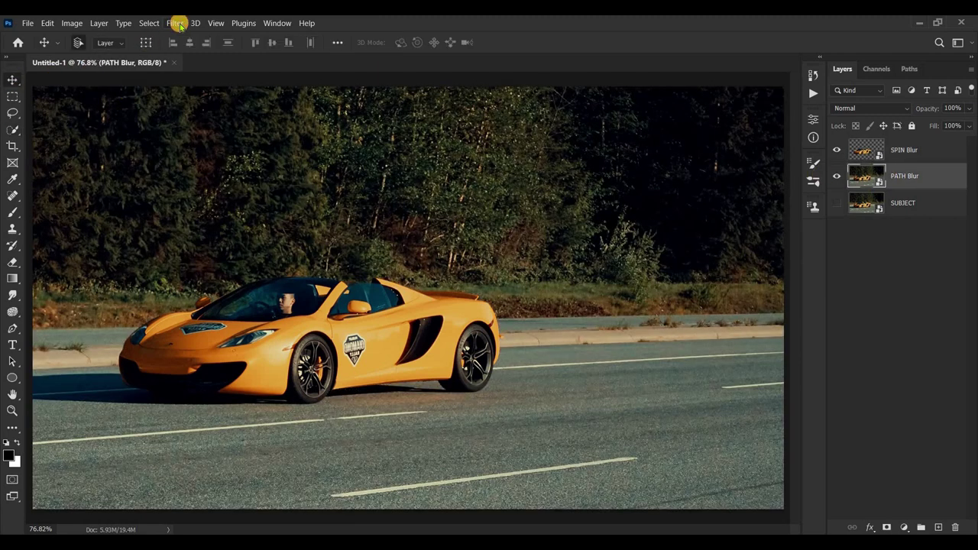
Path Blur the layer at 200% speed: a curved path along the road plus one across the upper background
click(176, 23)
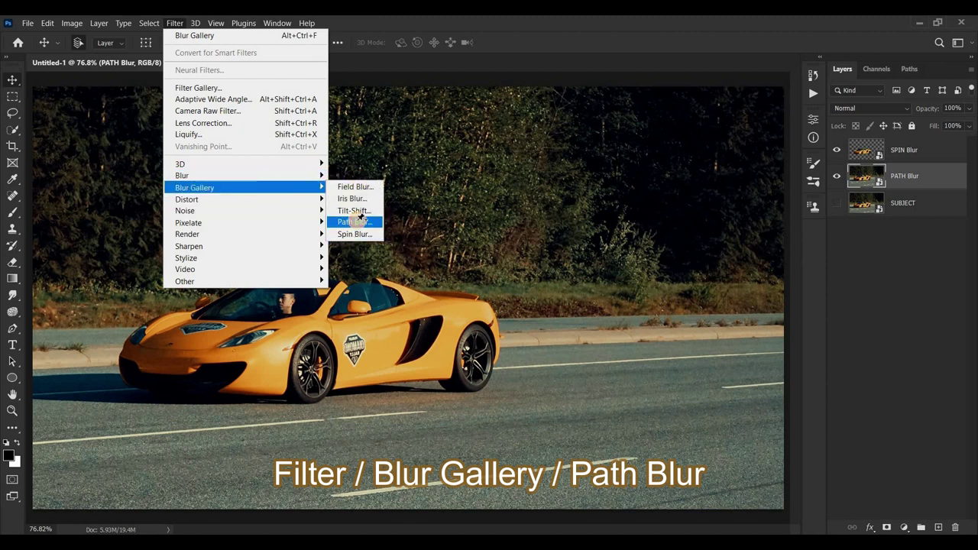
click(357, 220)
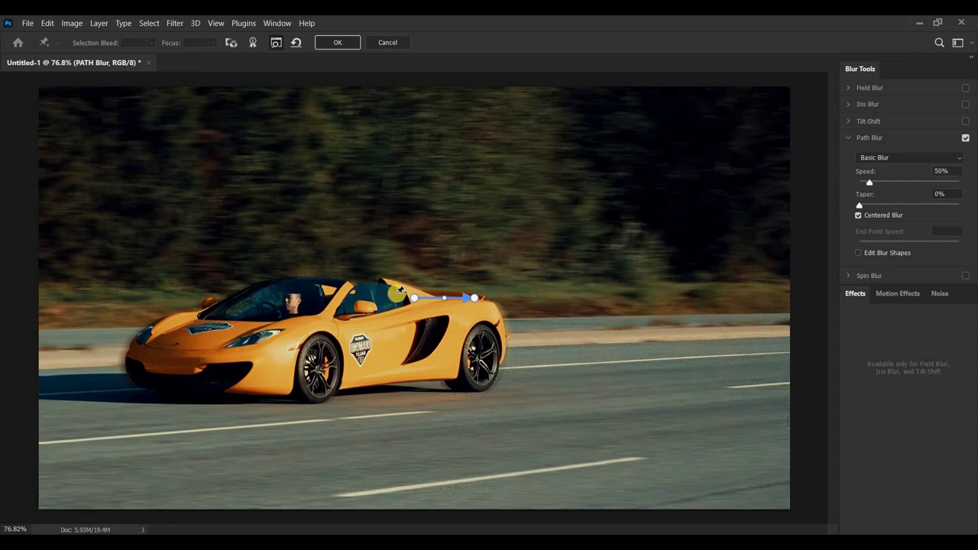
drag(405, 303, 199, 401)
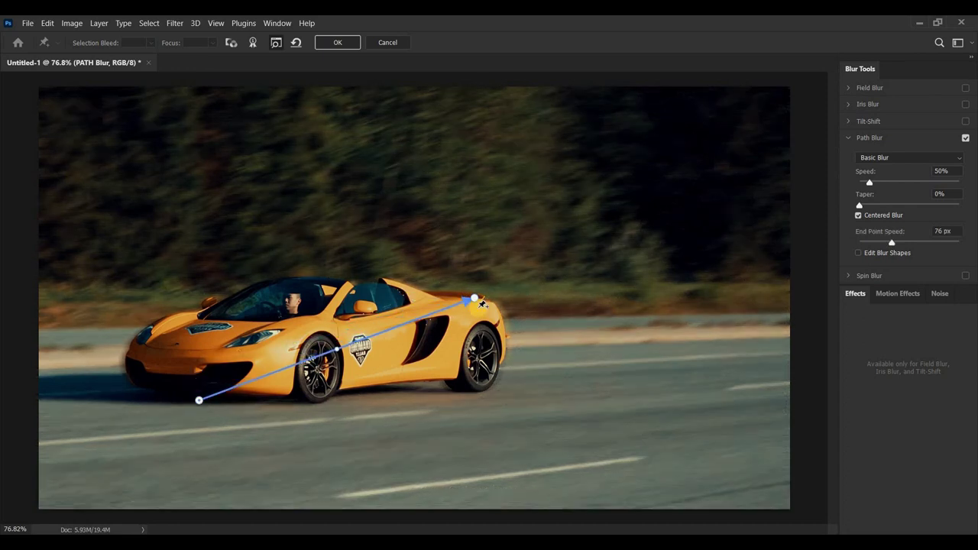
drag(473, 298, 783, 336)
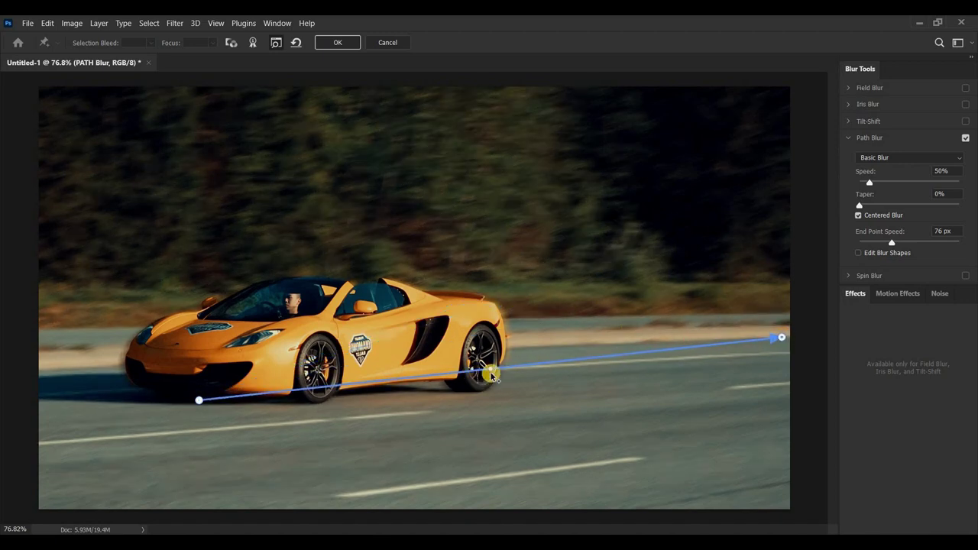
drag(473, 373, 487, 354)
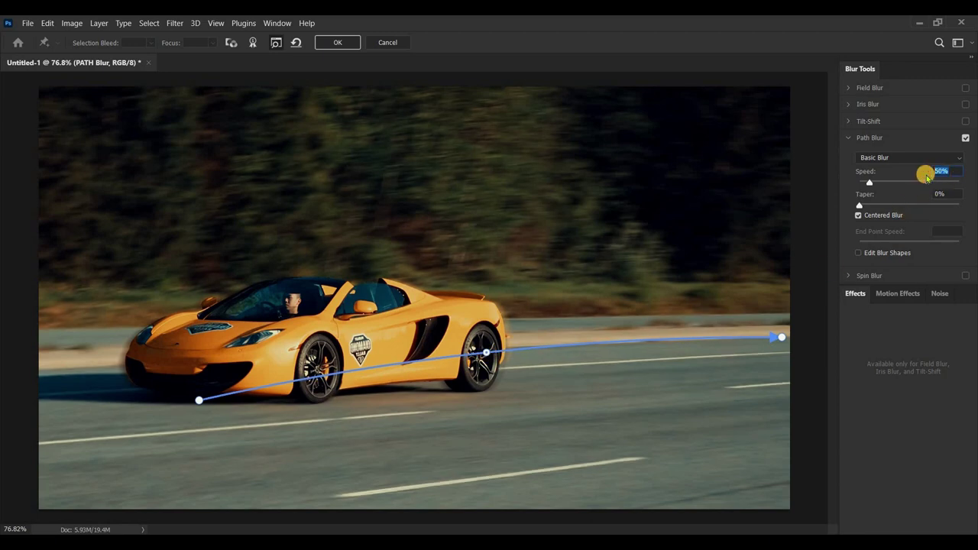
text(200)
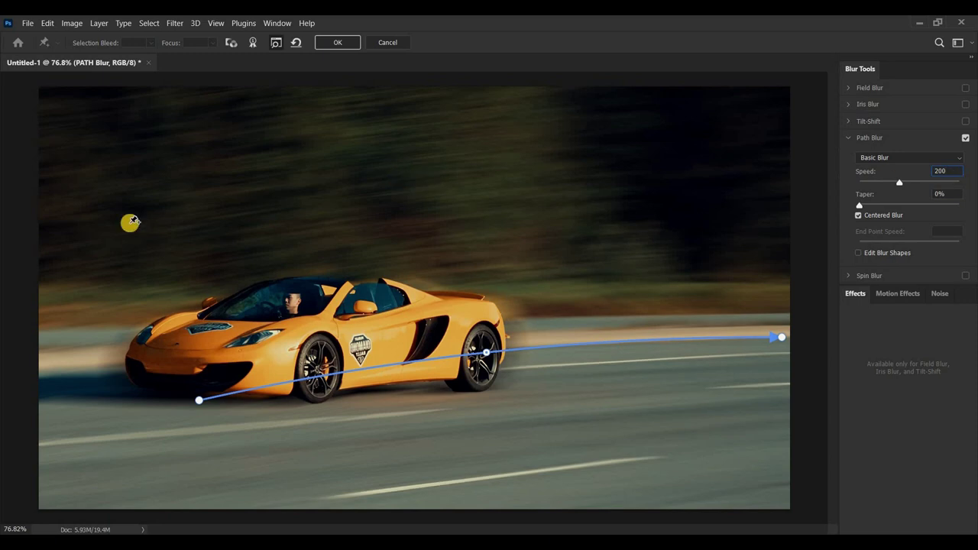
drag(39, 181, 789, 183)
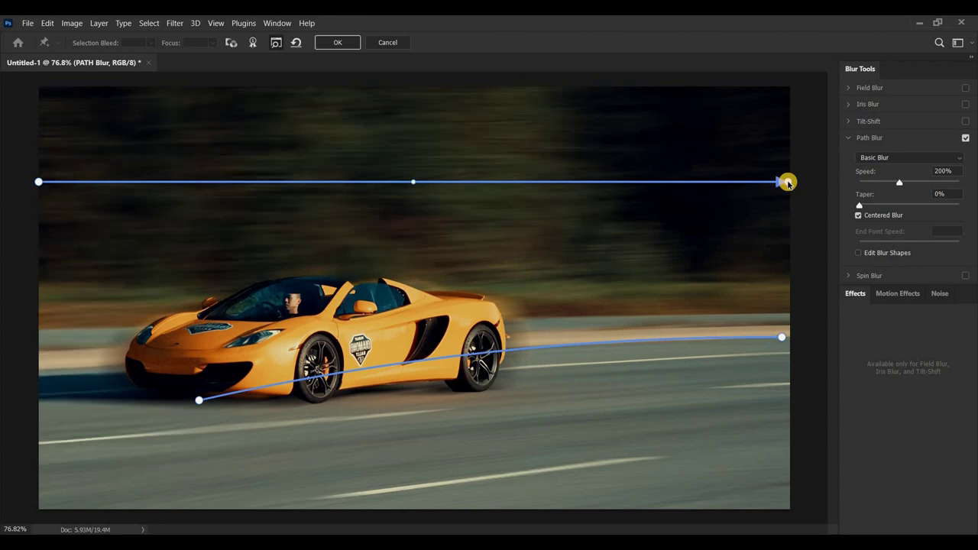
click(342, 43)
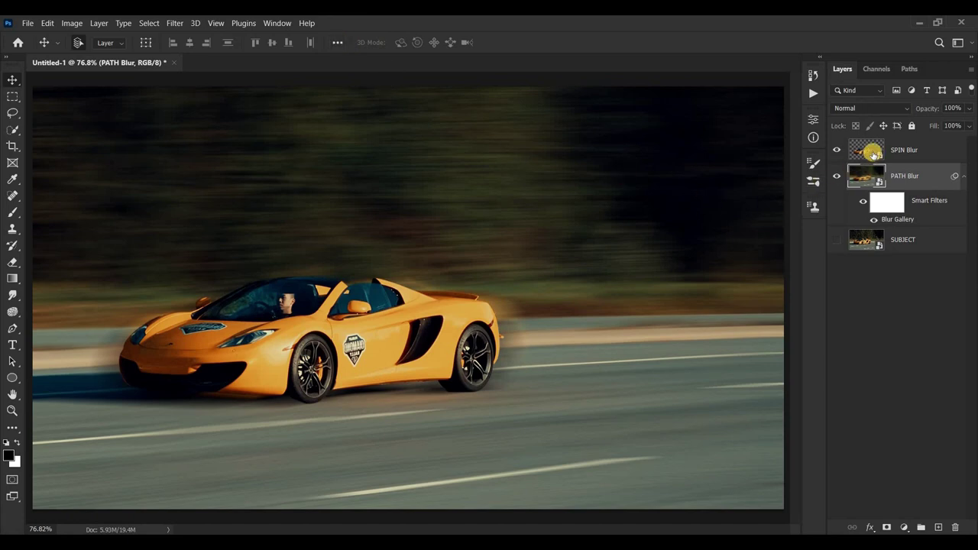
Select the SPIN Blur layer and open the Filter menu
click(865, 150)
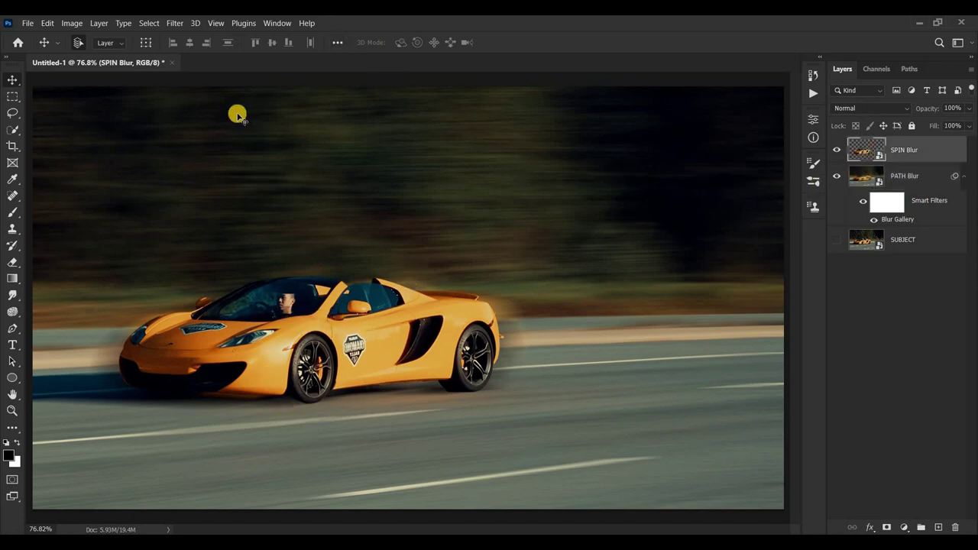
click(174, 23)
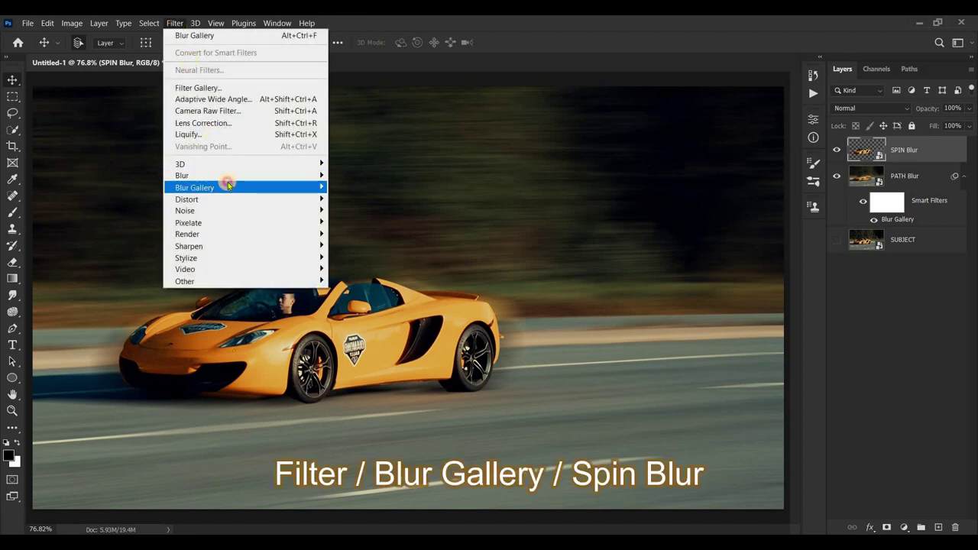
Fit a Spin Blur ellipse to the front wheel and set its blur angle to 60°
mouse_move(195, 187)
click(356, 234)
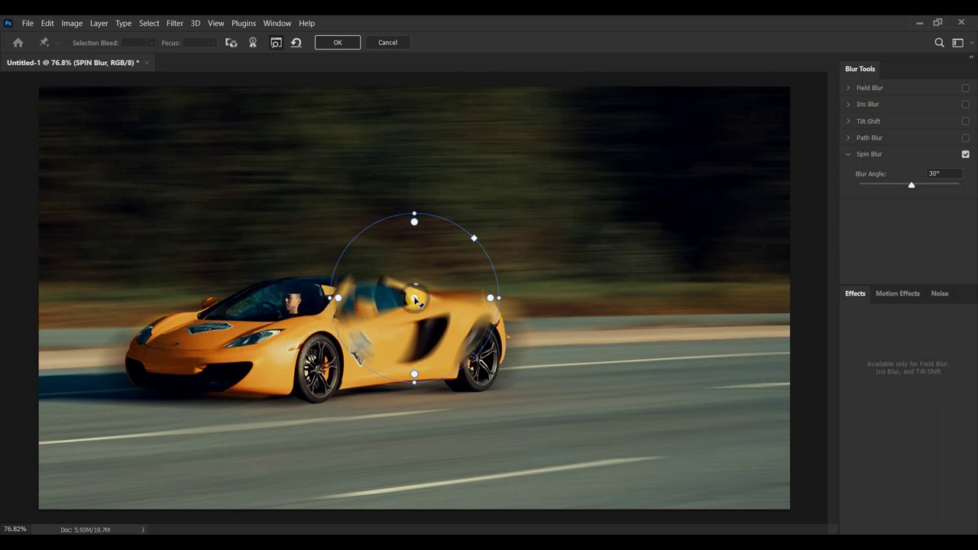
drag(413, 299, 321, 372)
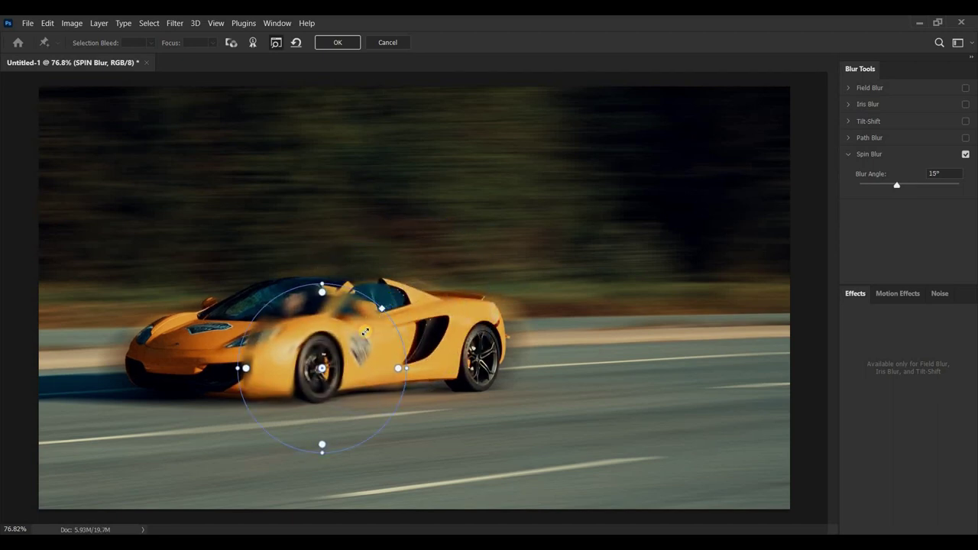
drag(376, 310, 363, 327)
scroll(336, 356, up, 5)
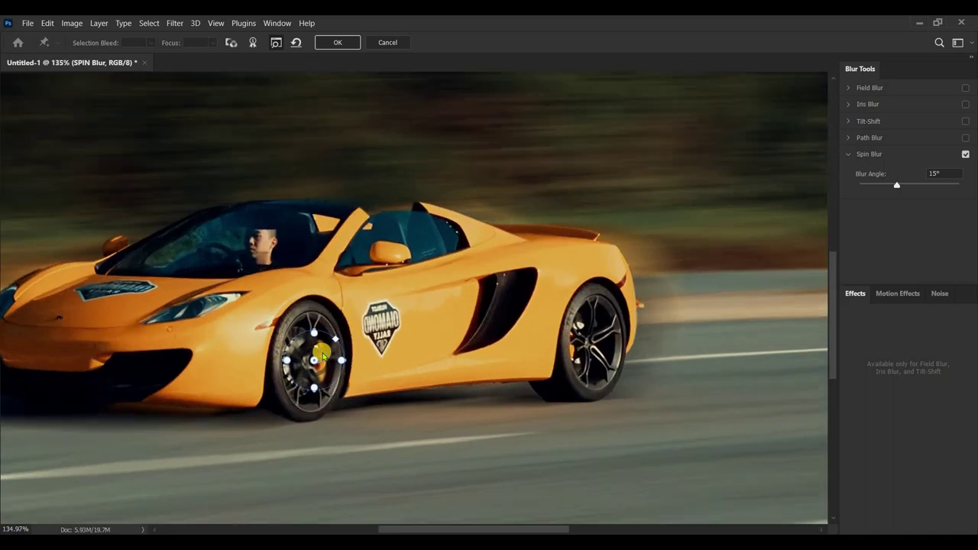
scroll(322, 354, up, 2)
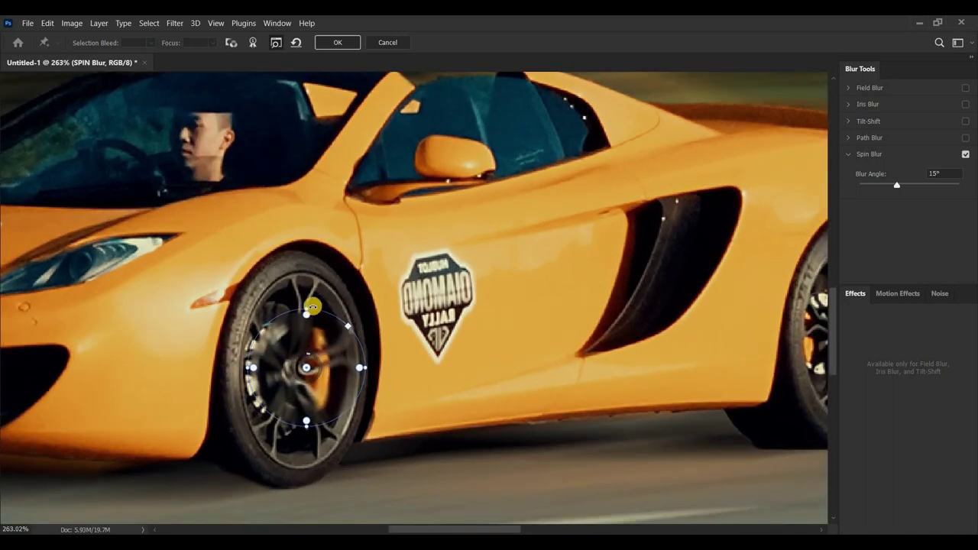
drag(303, 285, 305, 245)
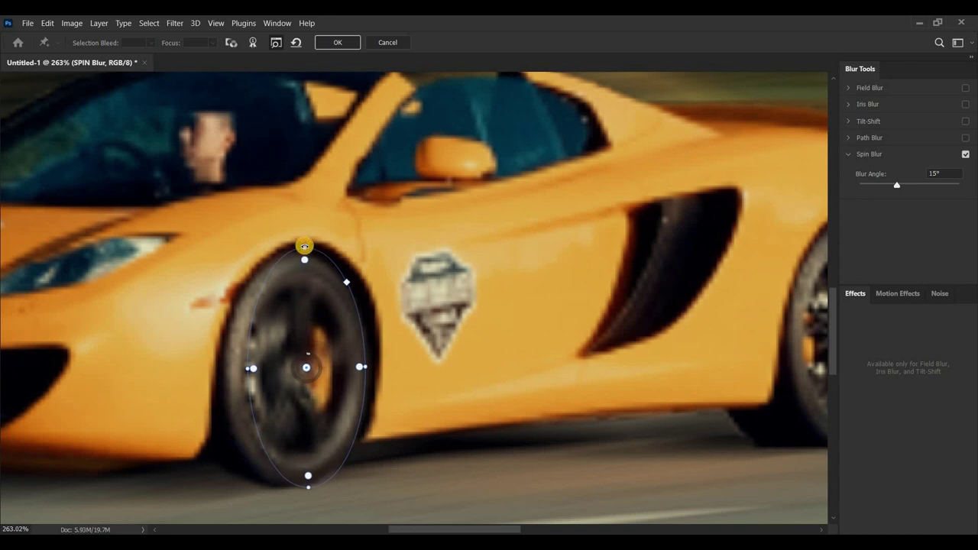
drag(252, 367, 224, 371)
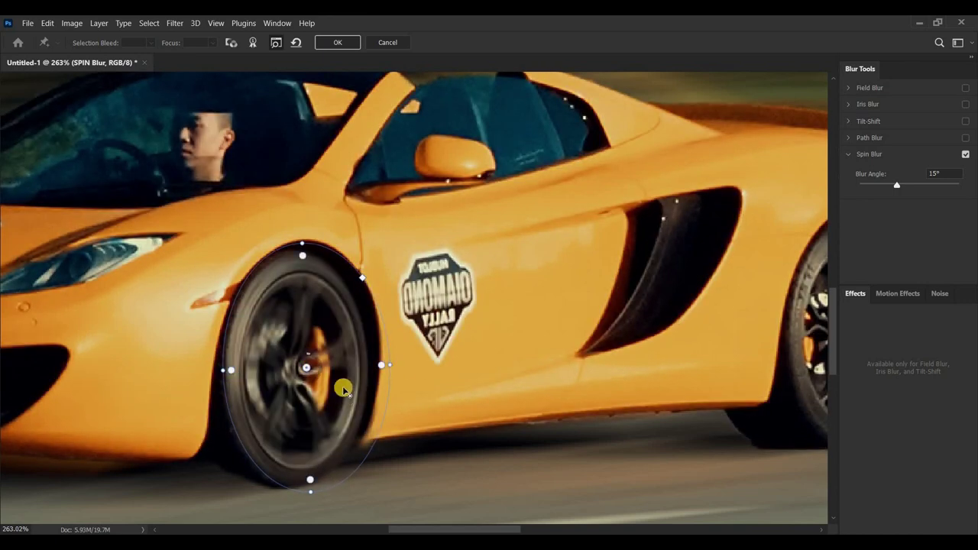
drag(386, 370, 382, 376)
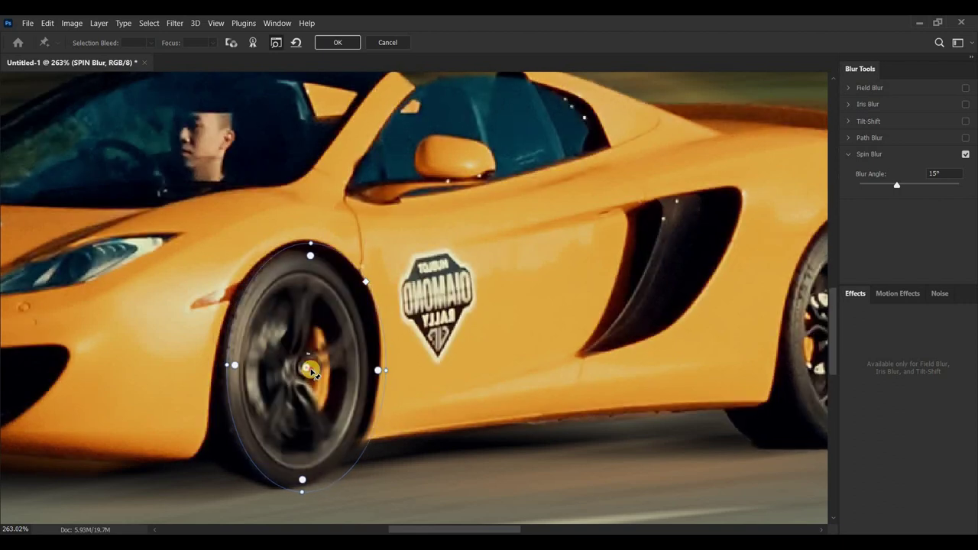
drag(306, 372, 301, 375)
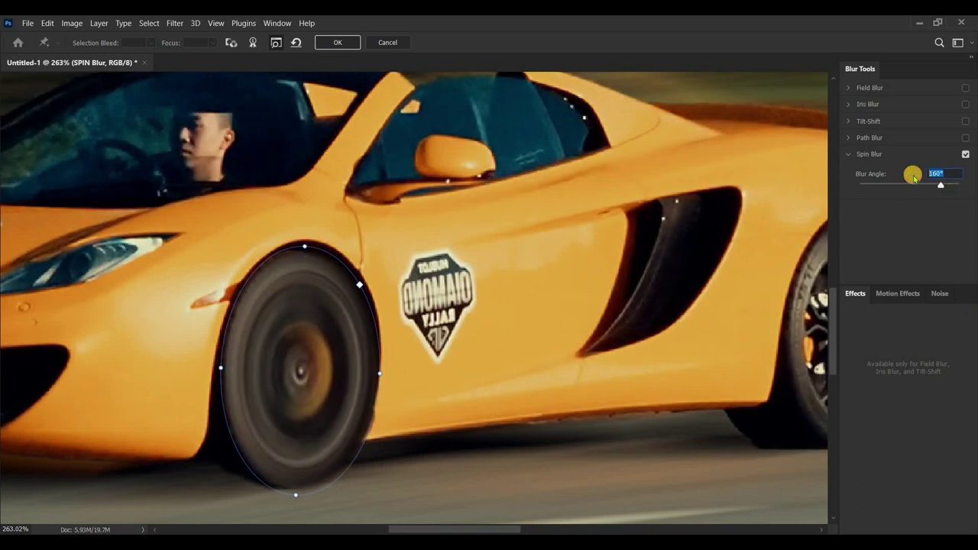
text(60)
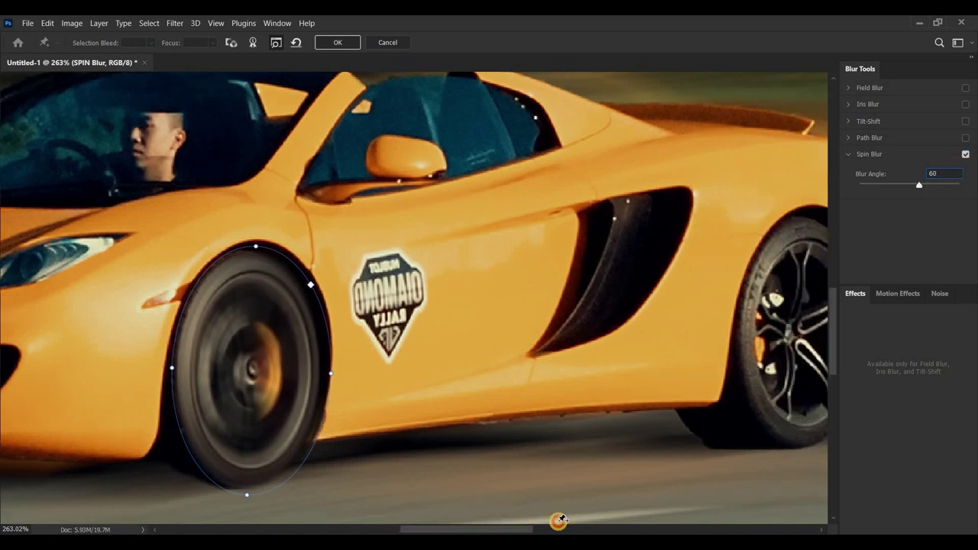
Shape a second Spin Blur to the rear wheel's outline with a 60° blur angle
drag(489, 527, 559, 527)
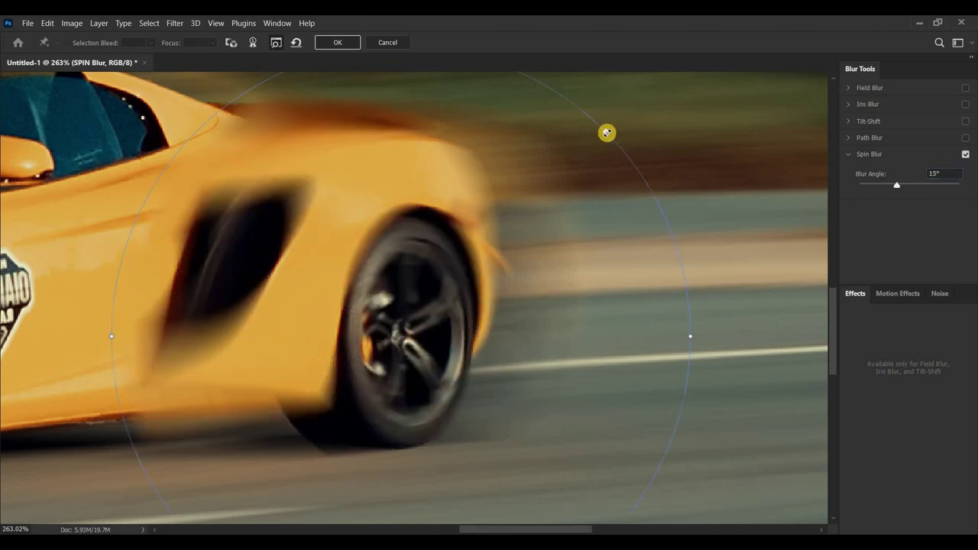
drag(538, 191, 451, 267)
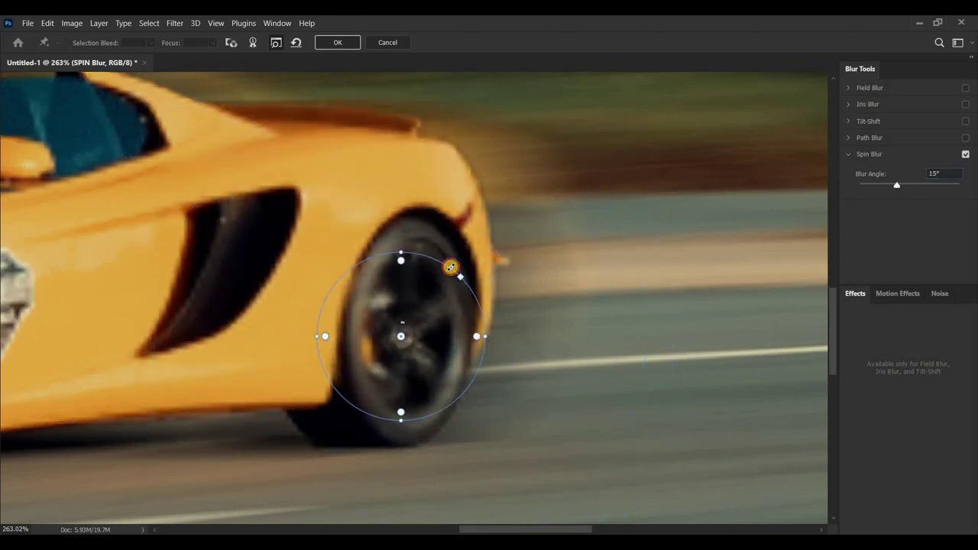
drag(322, 340, 341, 338)
drag(413, 244, 425, 212)
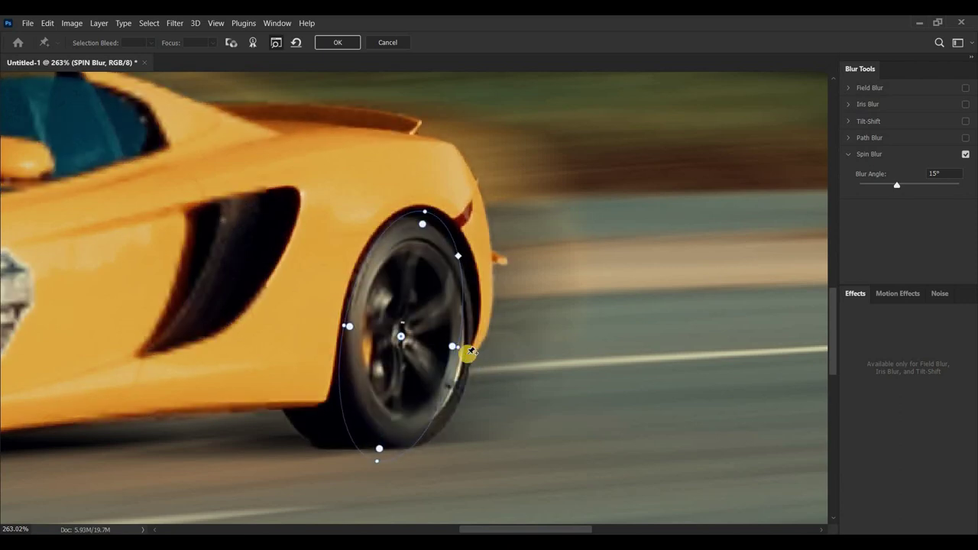
drag(472, 351, 484, 352)
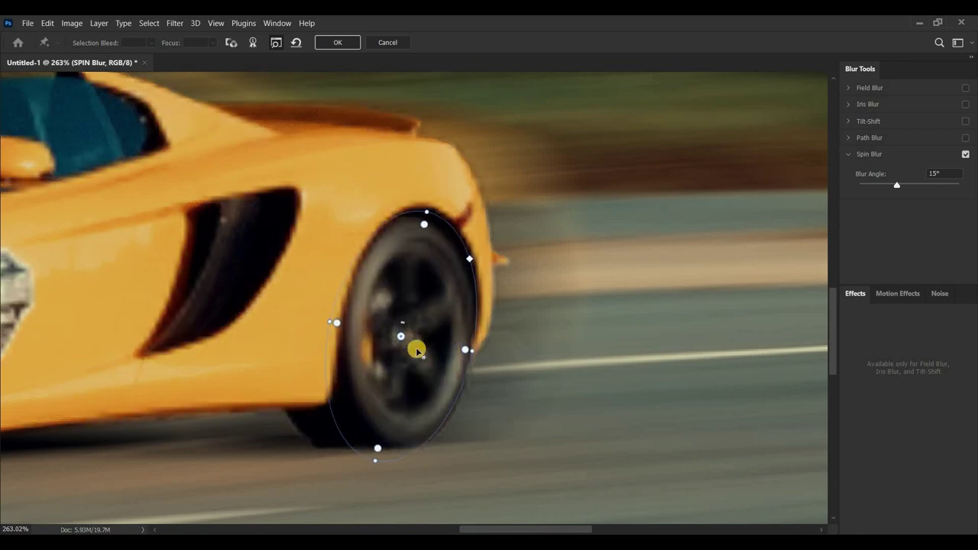
drag(405, 340, 410, 342)
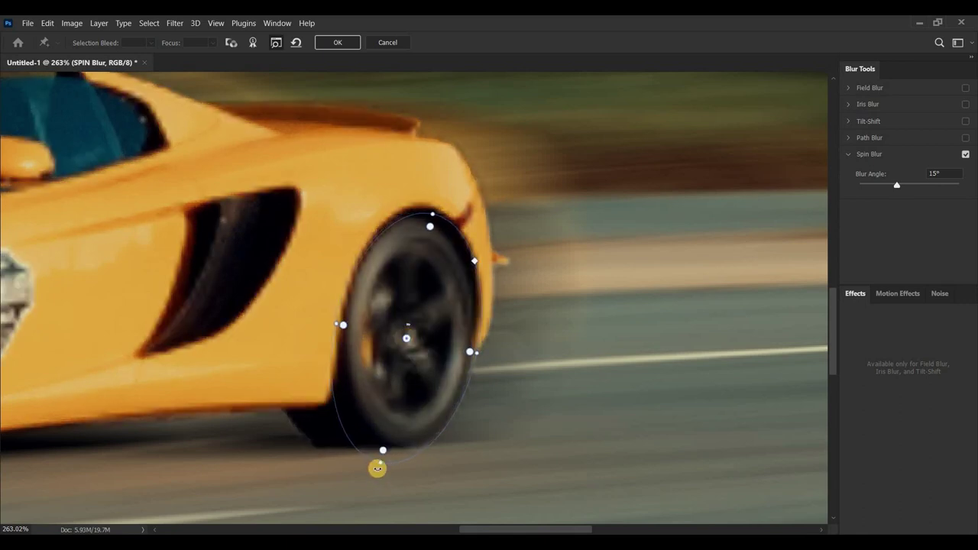
drag(383, 450, 386, 456)
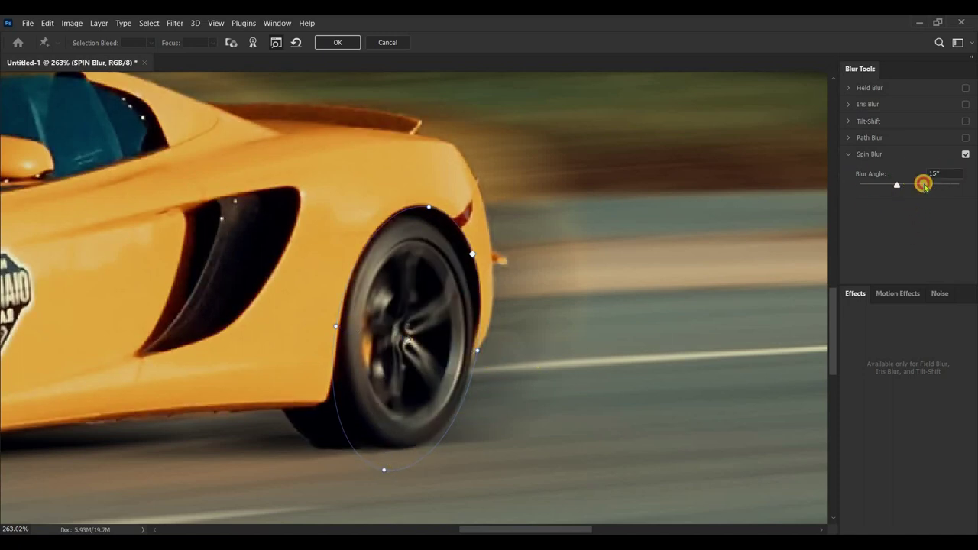
text(60)
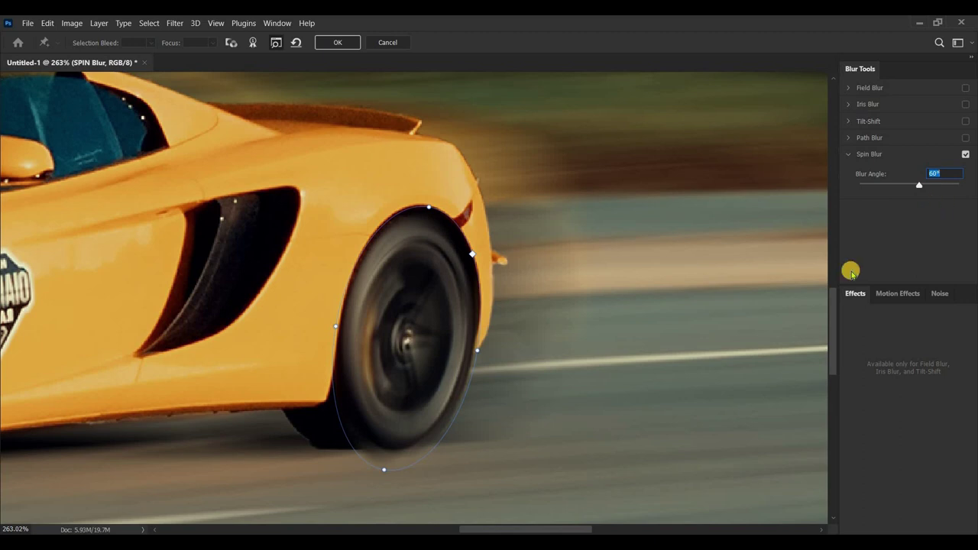
Apply the wheel spin blurs, then select both the PATH Blur and SPIN Blur layers
click(345, 43)
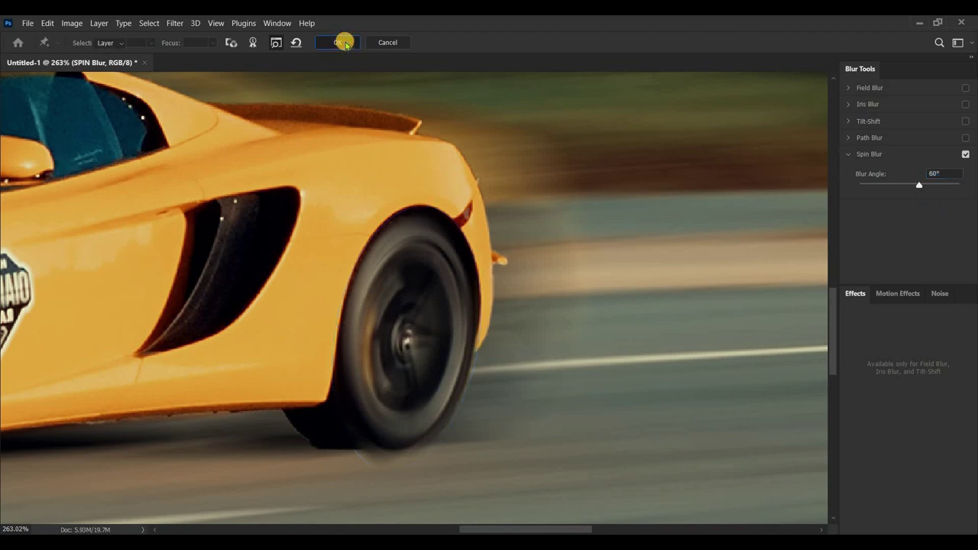
scroll(369, 178, down, 2)
scroll(393, 277, down, 2)
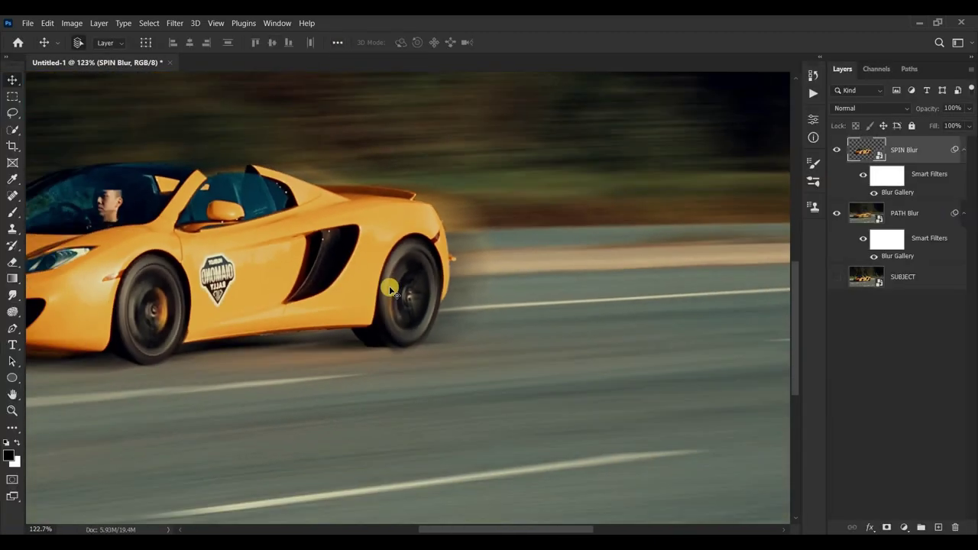
scroll(388, 286, down, 1)
scroll(406, 327, down, 2)
scroll(410, 331, down, 1)
scroll(411, 330, up, 1)
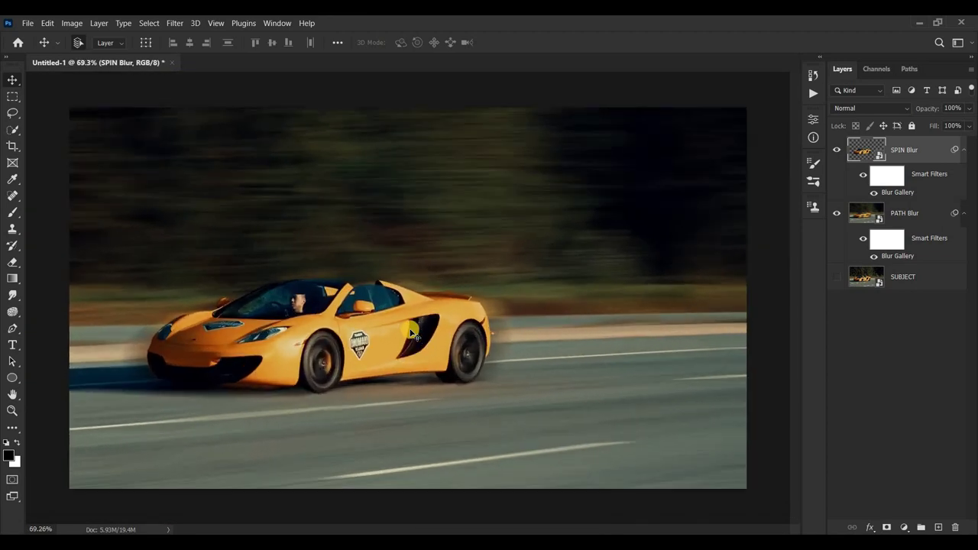
scroll(410, 330, up, 1)
scroll(410, 331, up, 1)
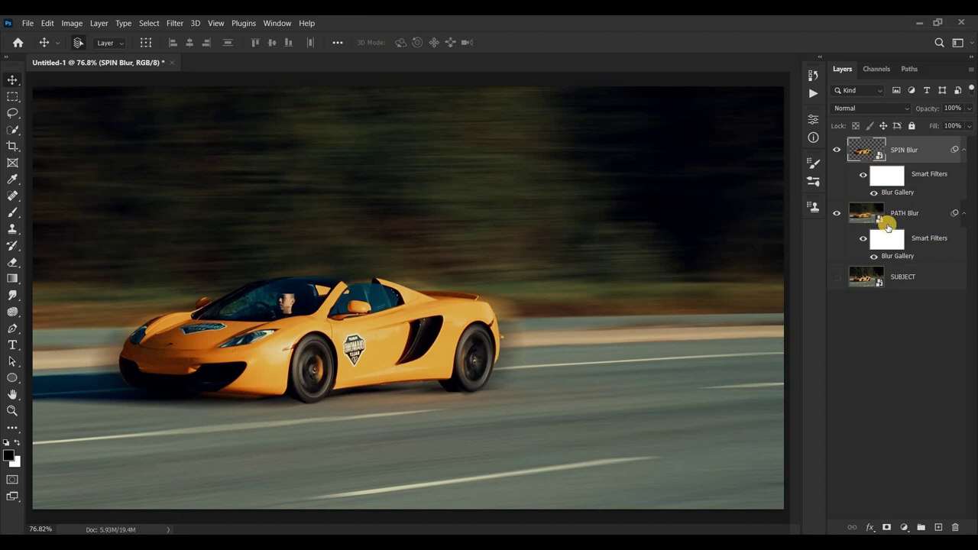
click(927, 214)
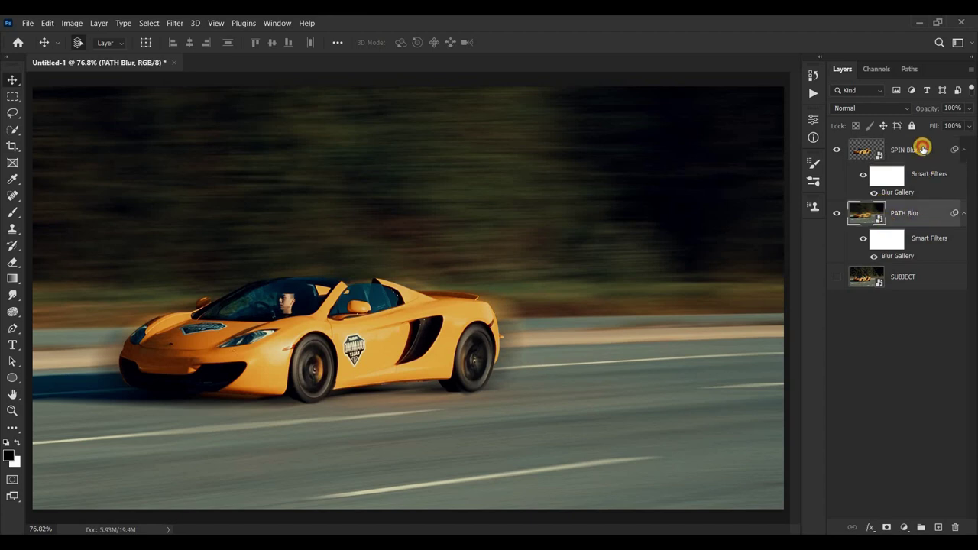
ctrl+click(923, 148)
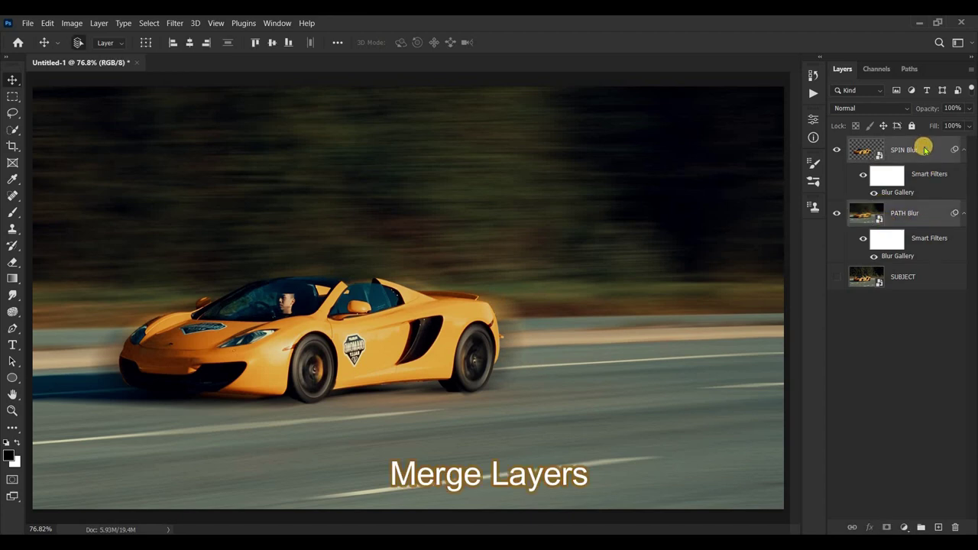
Merge the PATH Blur and SPIN Blur layers, then toggle the merged layer's visibility to compare with the original
right_click(924, 148)
click(804, 433)
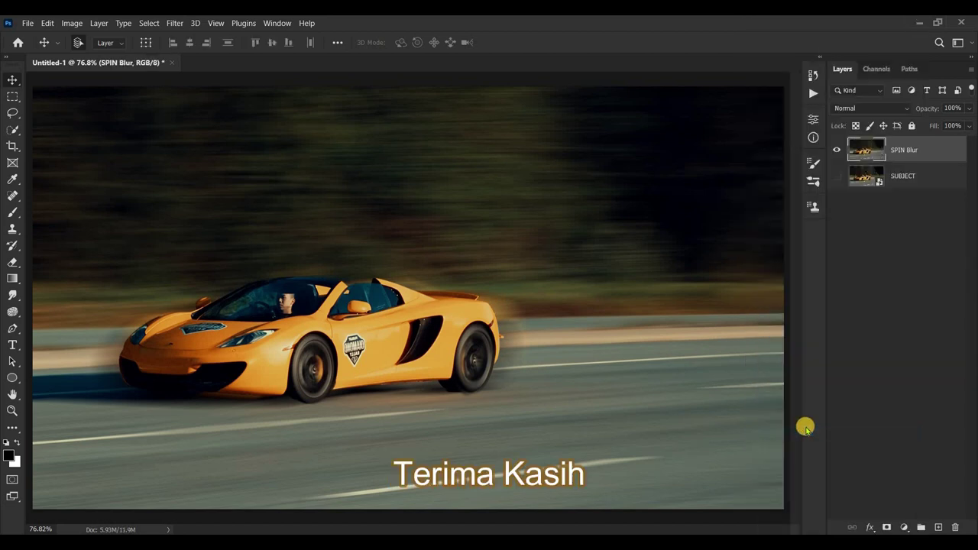
click(836, 152)
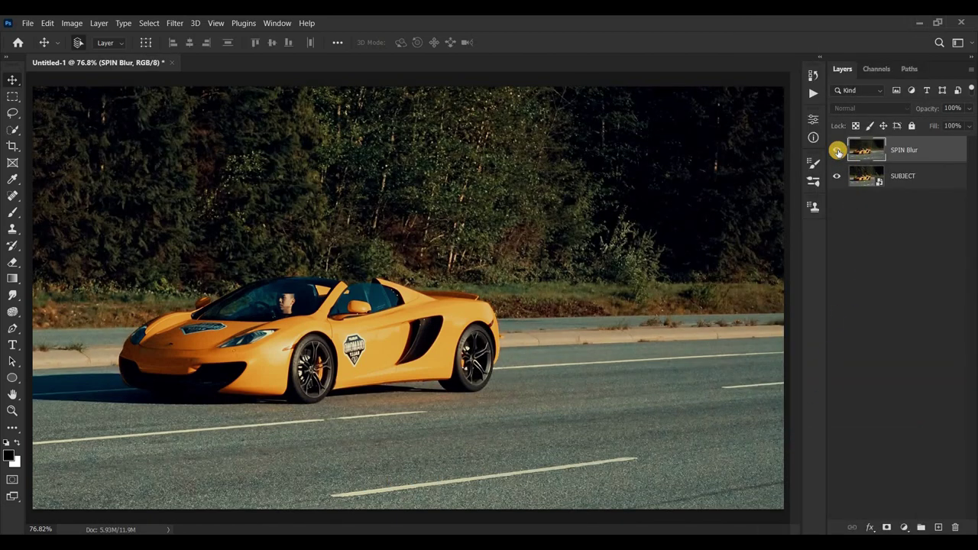
click(837, 151)
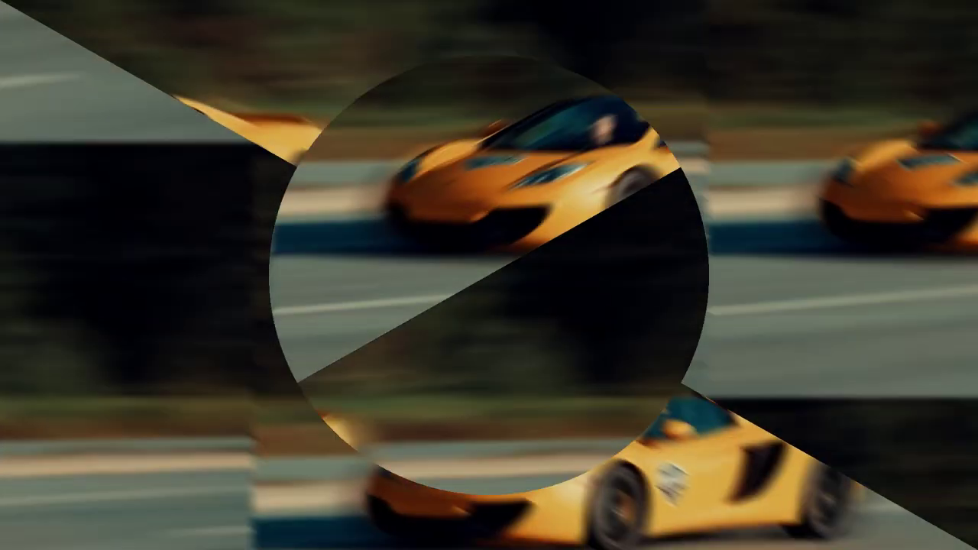